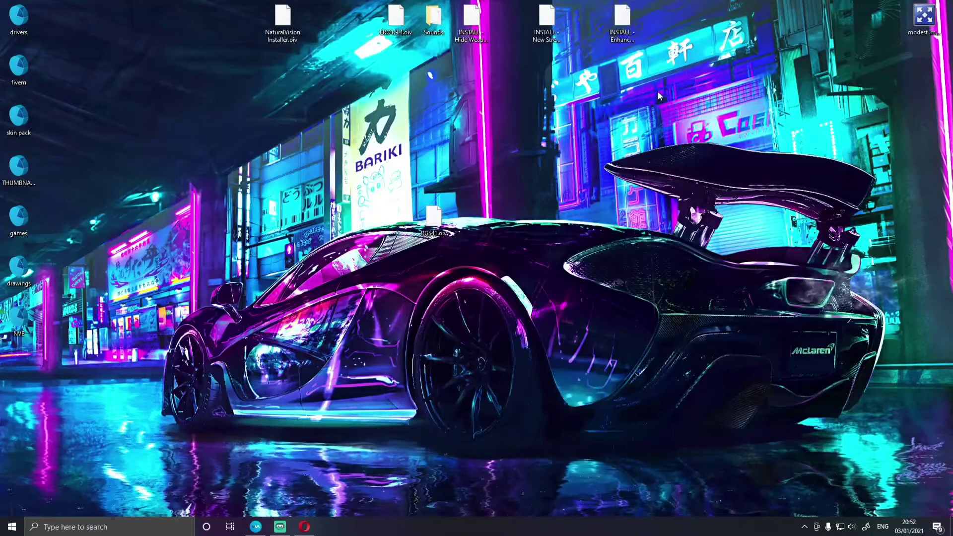
Show the HeapAdjuster page in Opera, scrolled to its description and version 1.0 downloads
left_click(304, 526)
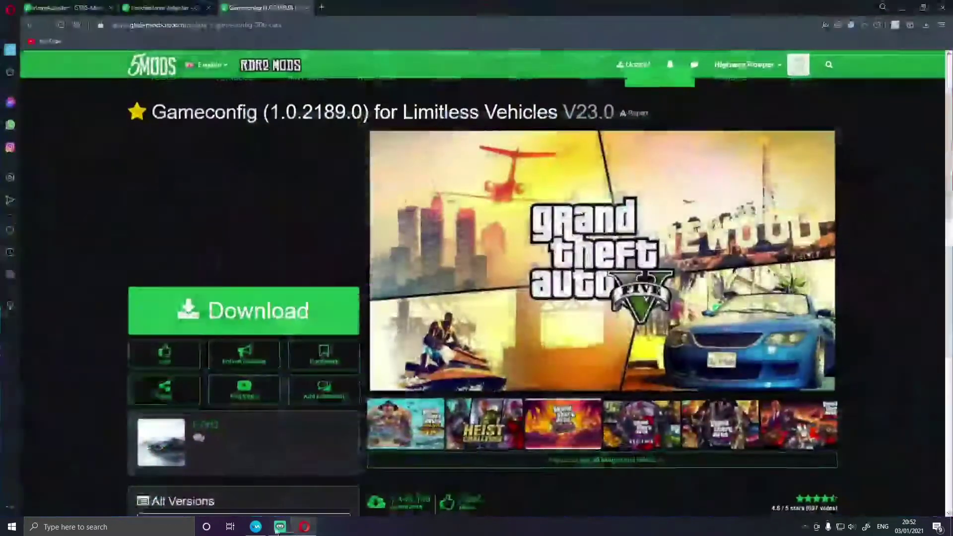
left_click(65, 7)
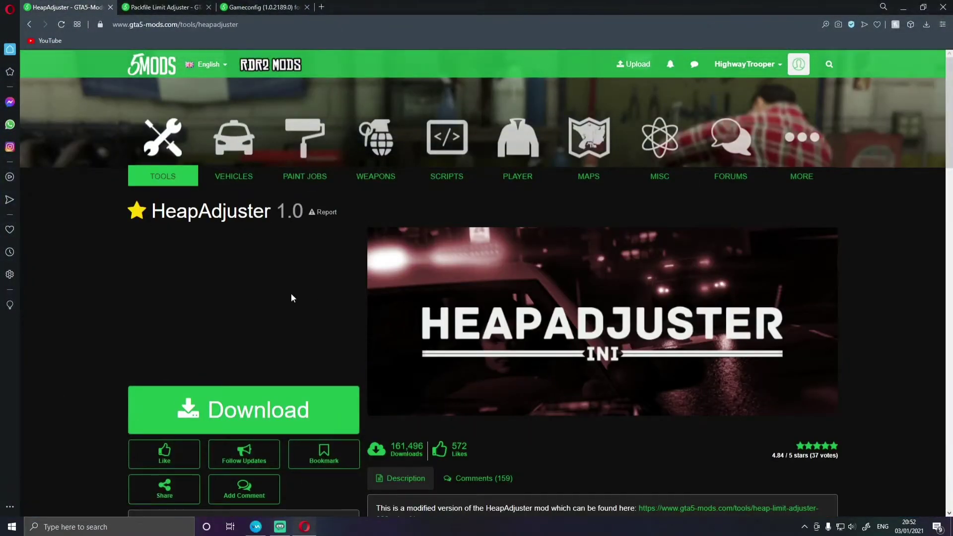
scroll(290, 297, "down", 2)
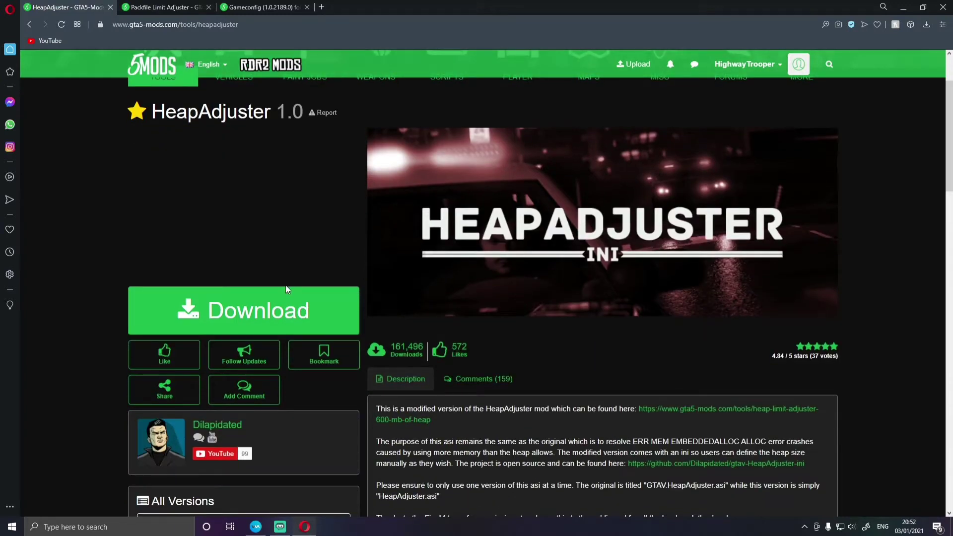
scroll(286, 290, "up", 1)
scroll(313, 285, "down", 1)
scroll(318, 284, "down", 1)
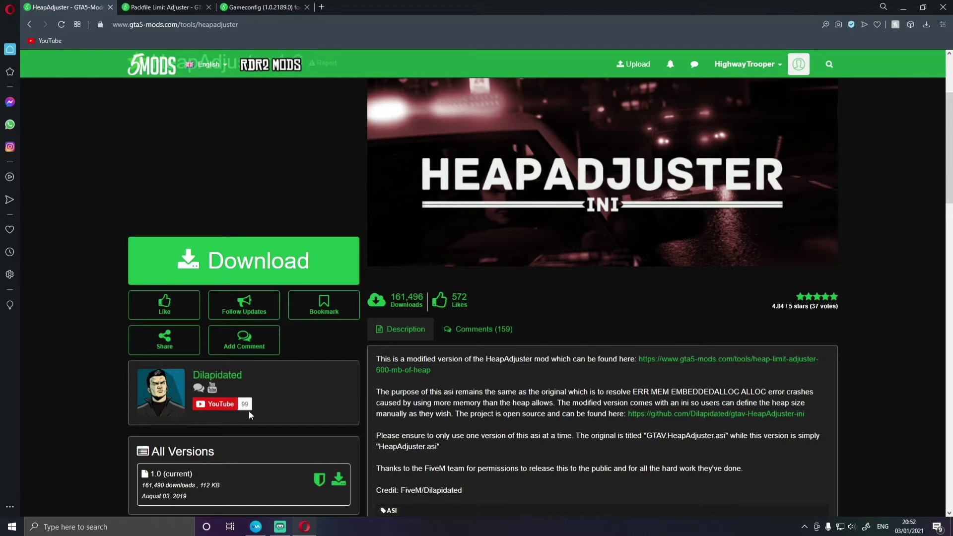
Download the HeapAdjuster zip and open it in WinRAR, dismissing the licence notice
left_click(284, 266)
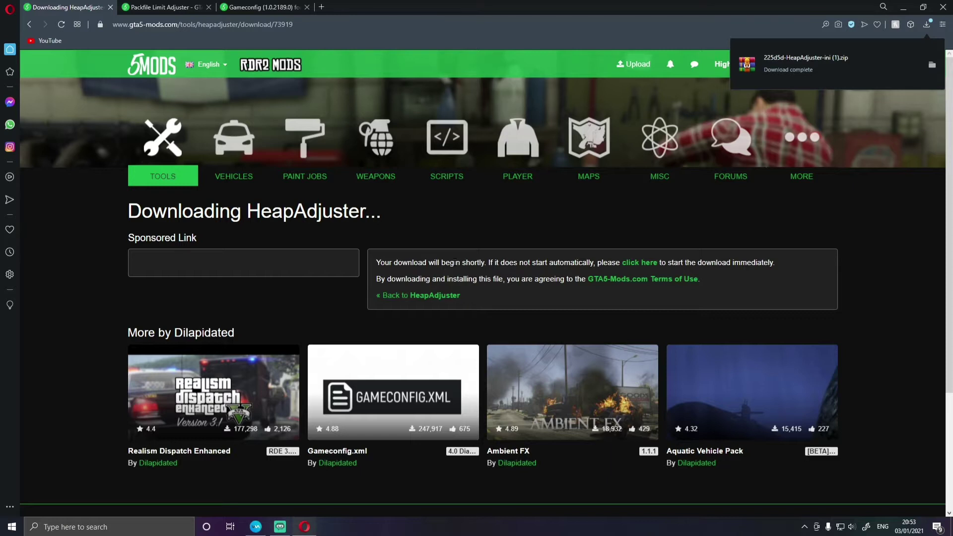
left_click(872, 63)
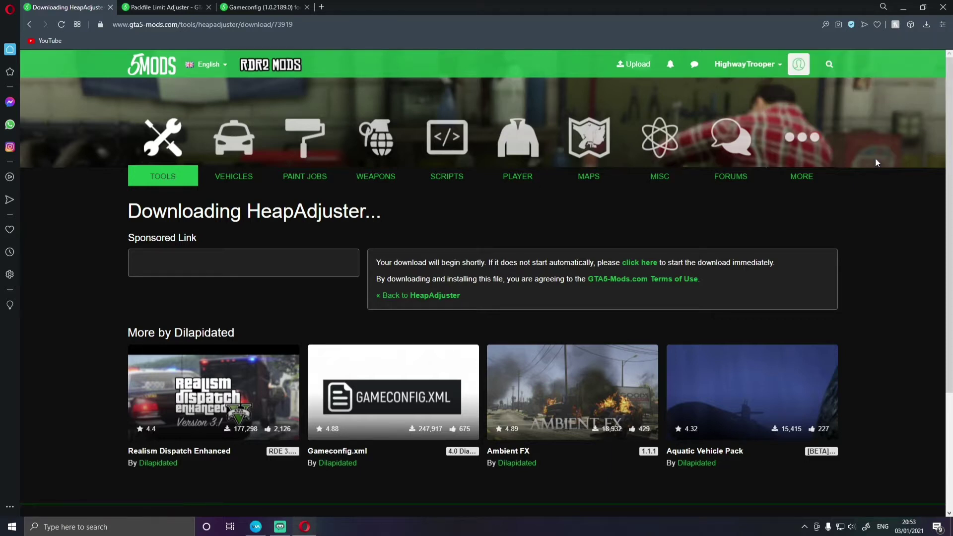
left_click(666, 104)
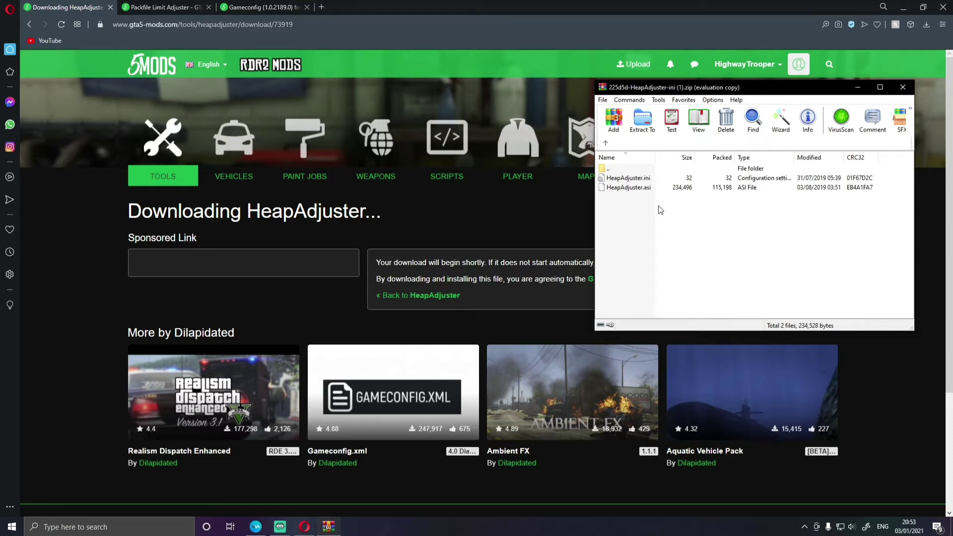
left_click(74, 527)
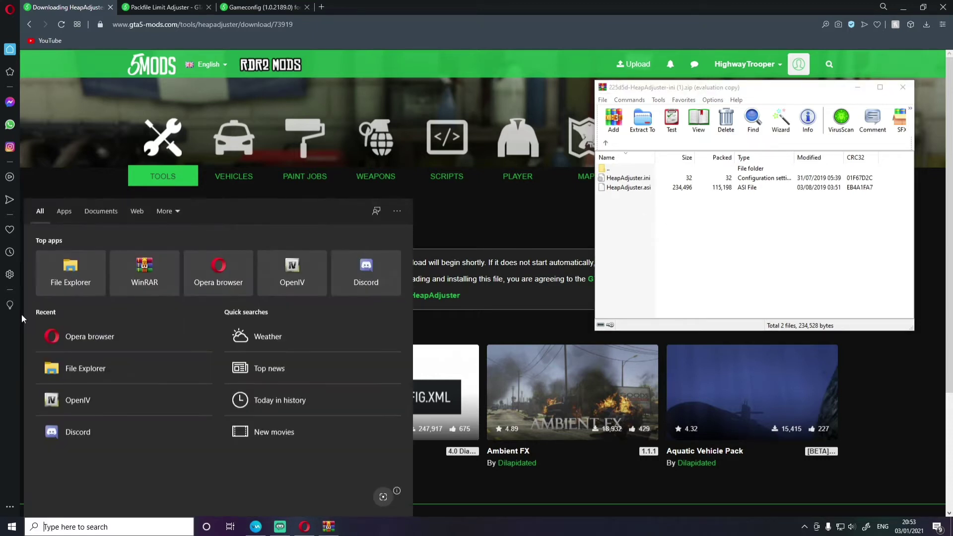
Browse File Explorer to C:\Program Files (x86)\Steam\steamapps\common\Grand Theft Auto V
left_click(67, 278)
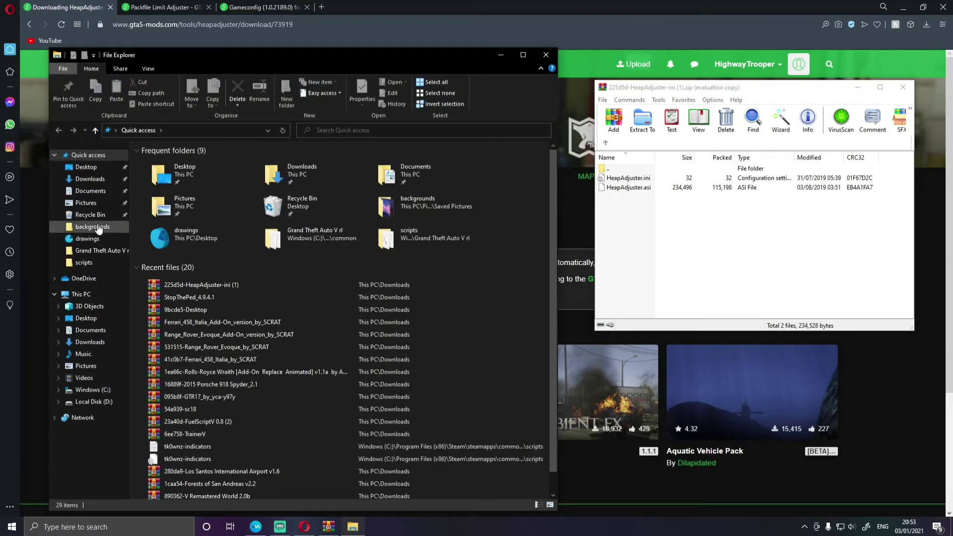
left_click(92, 389)
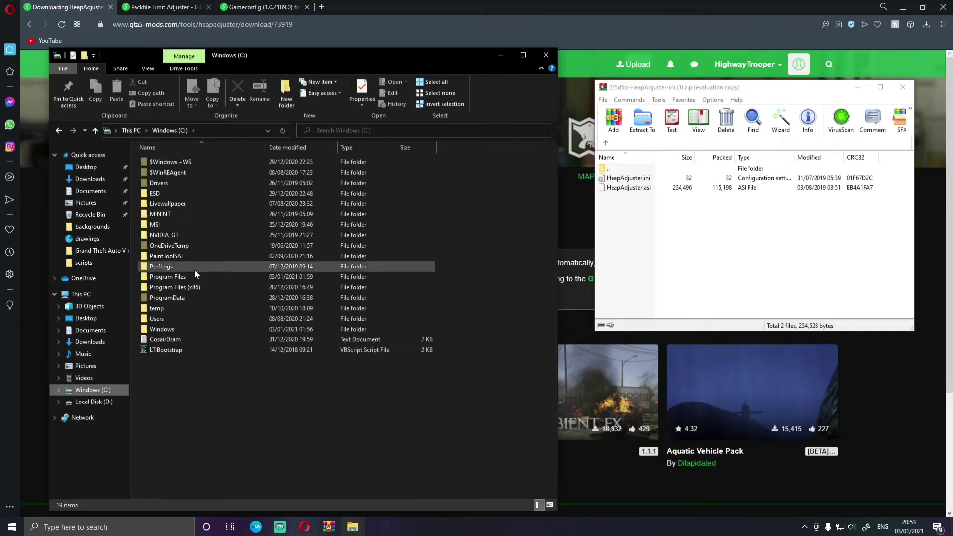
double_click(174, 287)
scroll(198, 287, "down", 2)
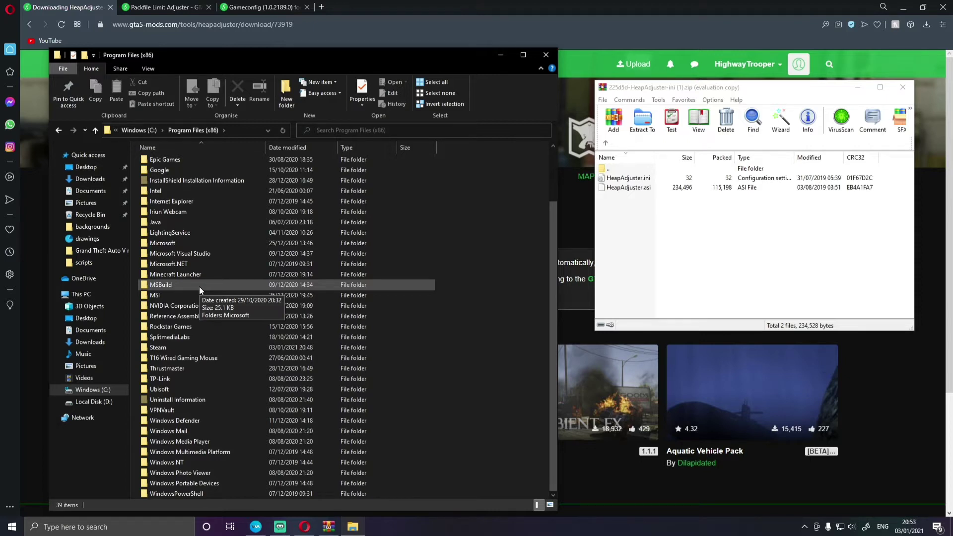
double_click(165, 348)
double_click(167, 348)
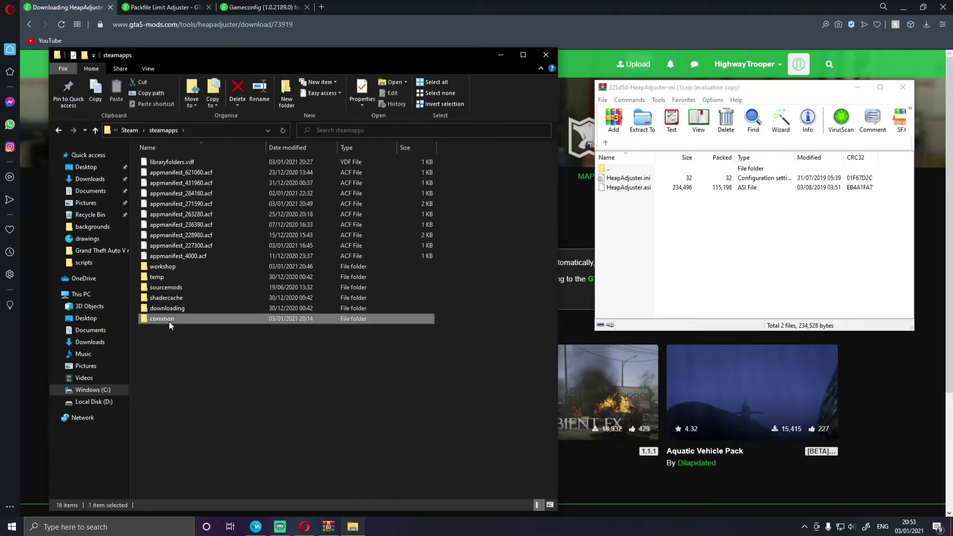
double_click(169, 320)
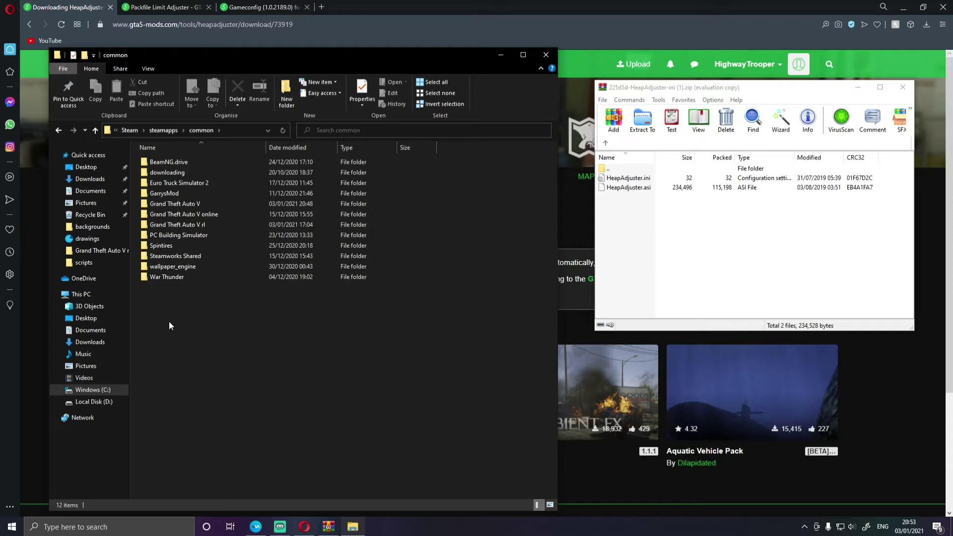
double_click(207, 204)
Copy HeapAdjuster.asi and HeapAdjuster.ini from the archive into the Grand Theft Auto V folder
left_click(696, 253)
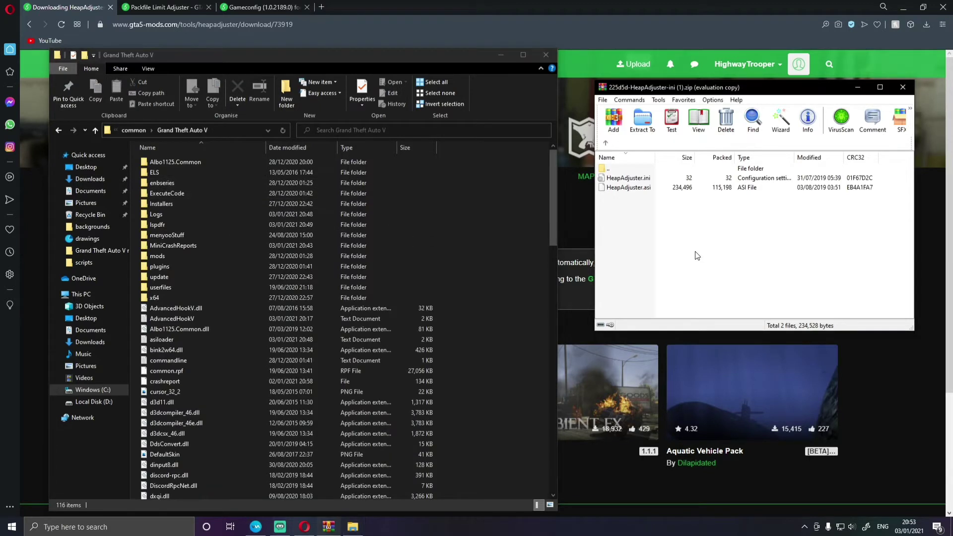
left_click_drag(642, 219, 678, 187)
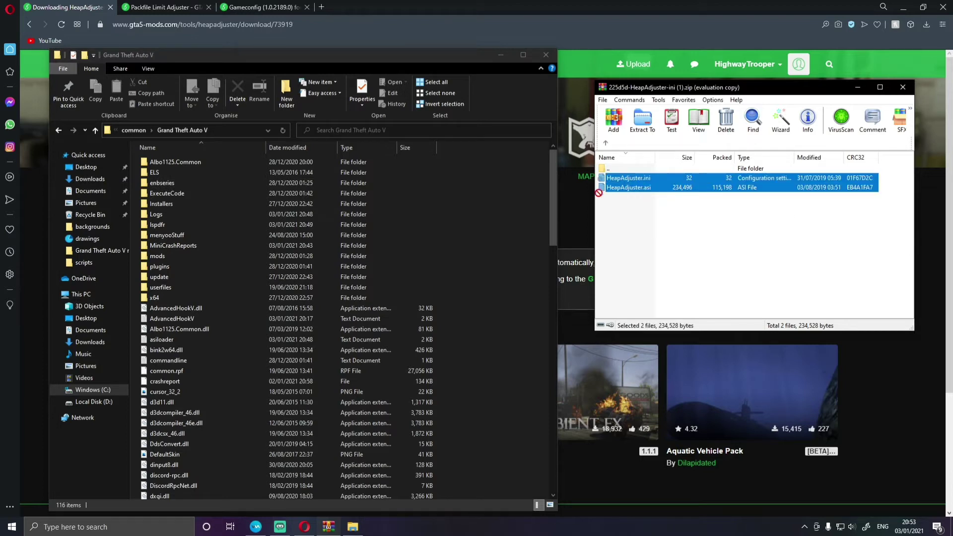
left_click_drag(498, 201, 499, 201)
scroll(308, 327, "up", 3)
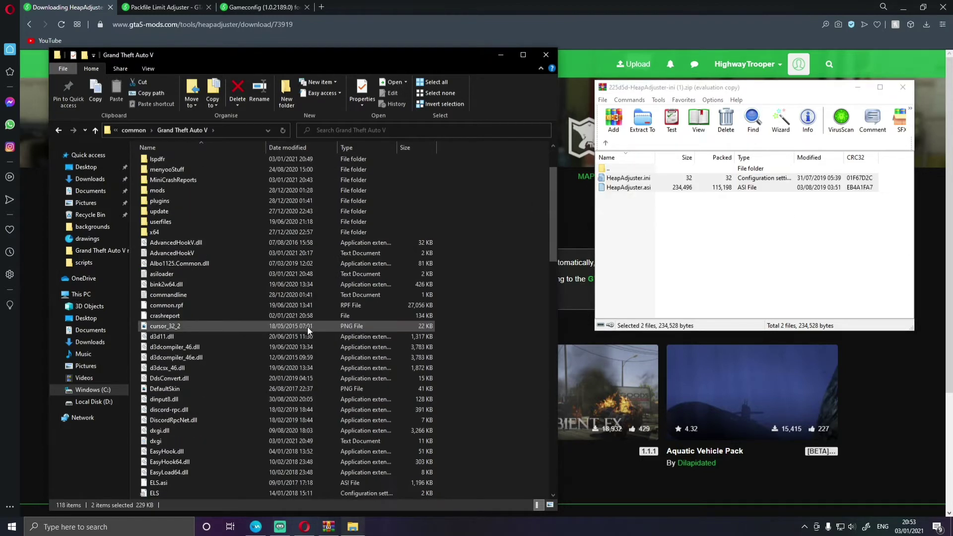
scroll(318, 318, "down", 7)
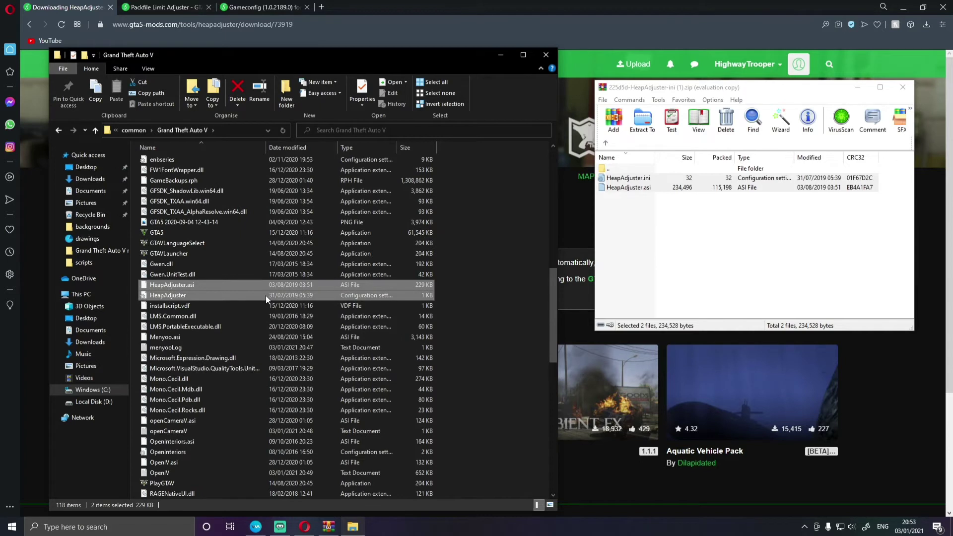
scroll(266, 295, "up", 10)
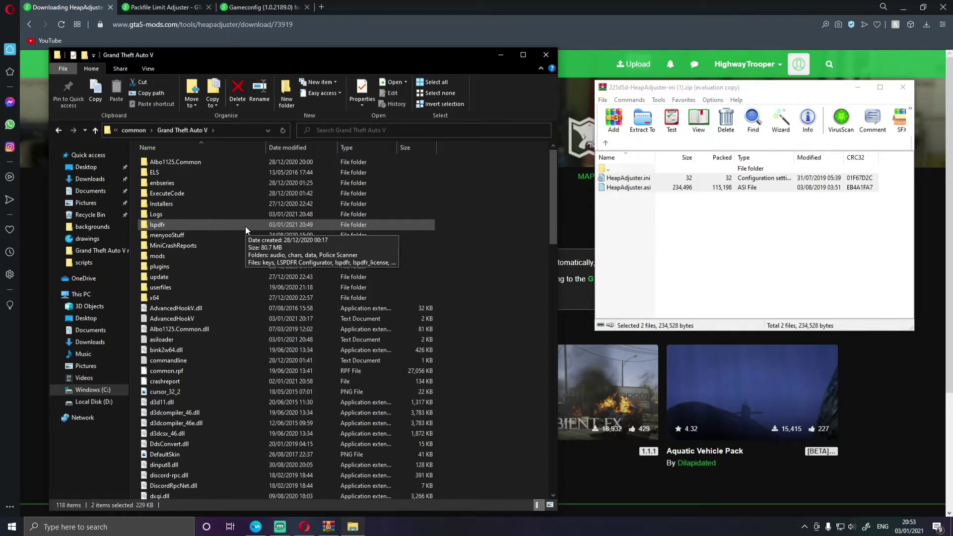
scroll(245, 227, "down", 3)
Close the HeapAdjuster archive, minimise Explorer, and show the Packfile Limit Adjuster page
left_click(902, 87)
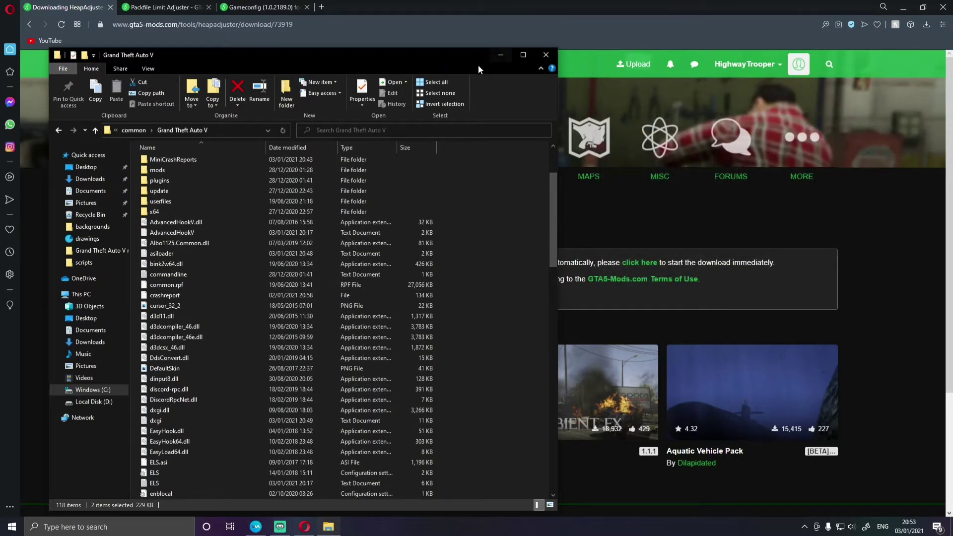
left_click(500, 56)
left_click(163, 7)
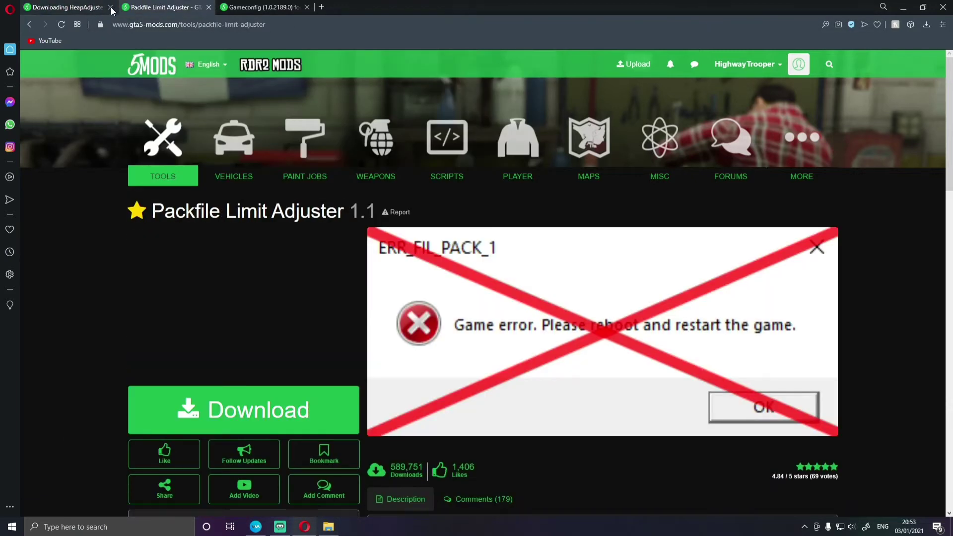
Download the Packfile Limit Adjuster archive and open it in WinRAR
left_click(110, 7)
scroll(243, 347, "down", 1)
left_click(244, 308)
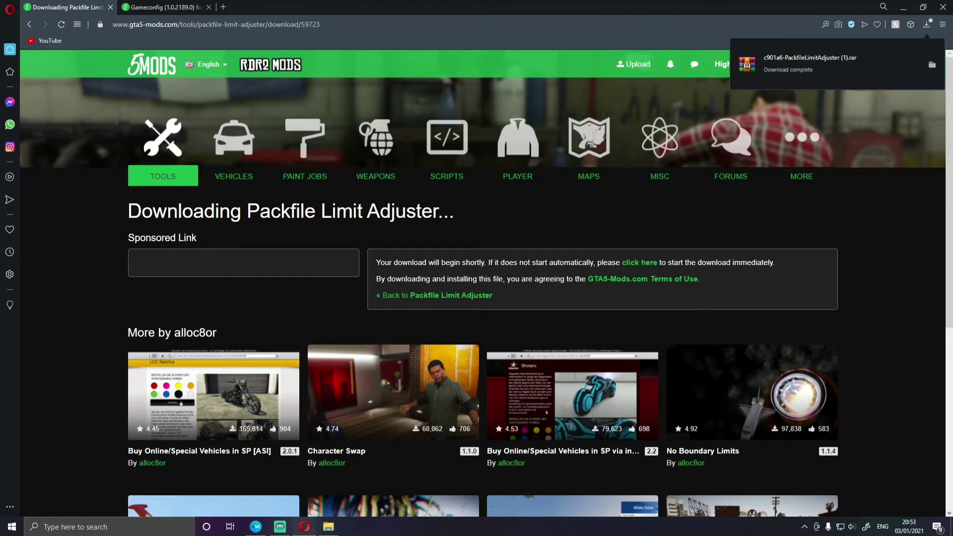
left_click(905, 66)
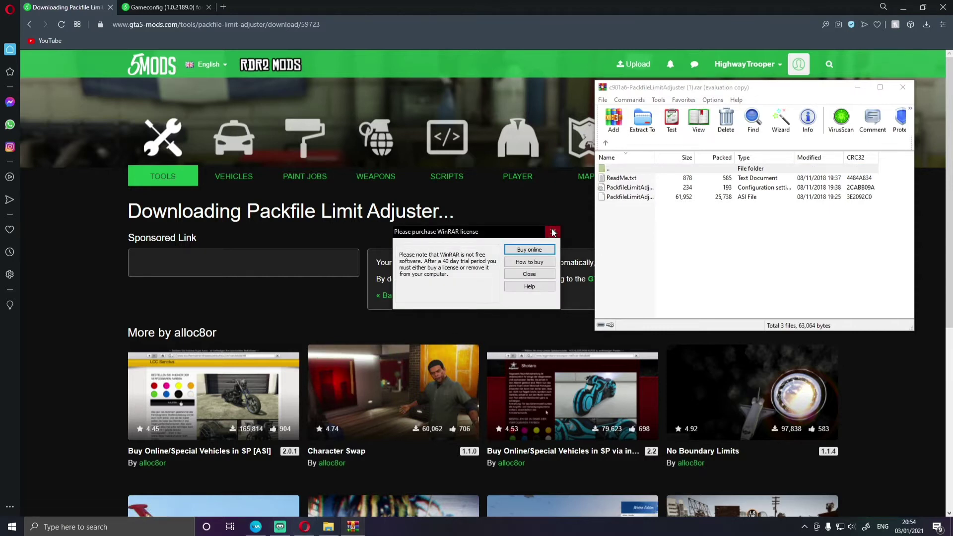
left_click(553, 233)
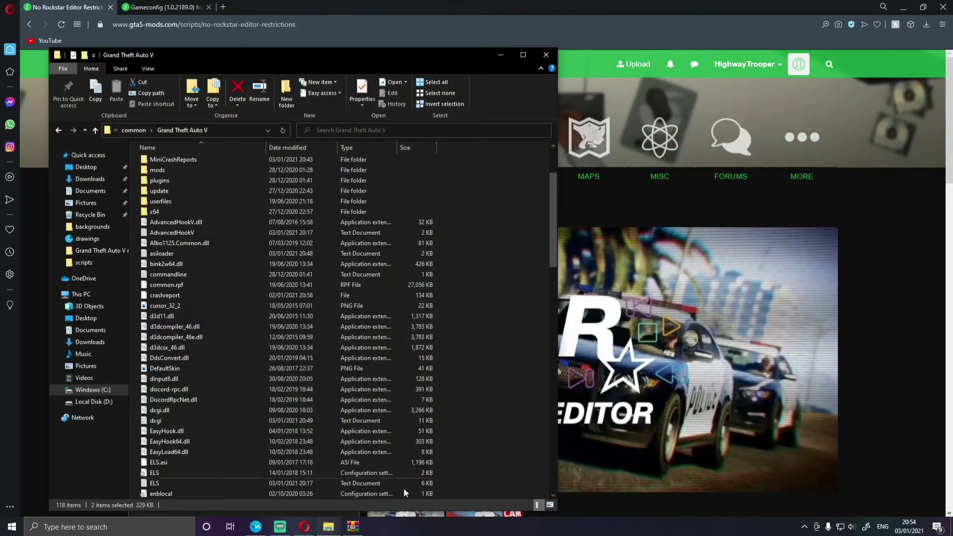
Copy both PackfileLimitAdjuster files into the Grand Theft Auto V folder and close the archive
left_click(352, 529)
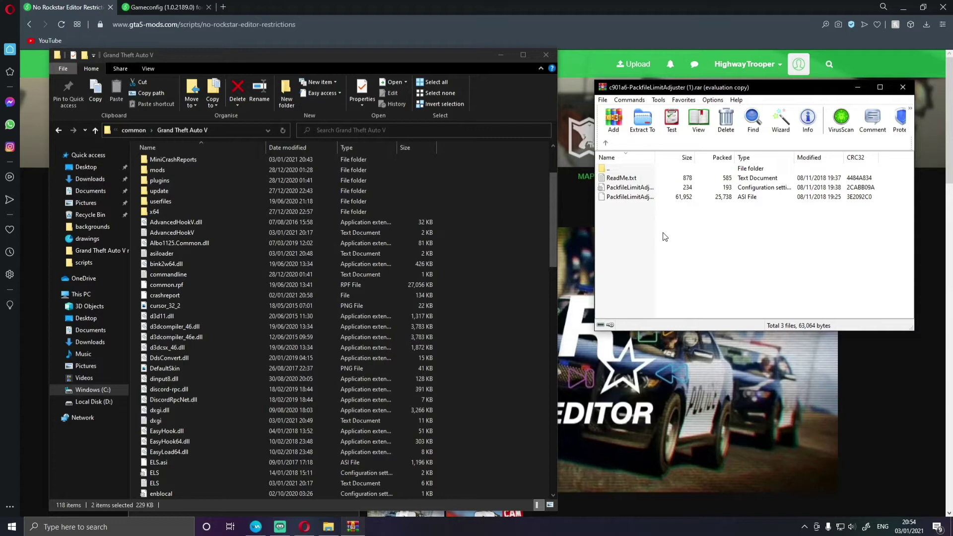
left_click_drag(660, 237, 635, 184)
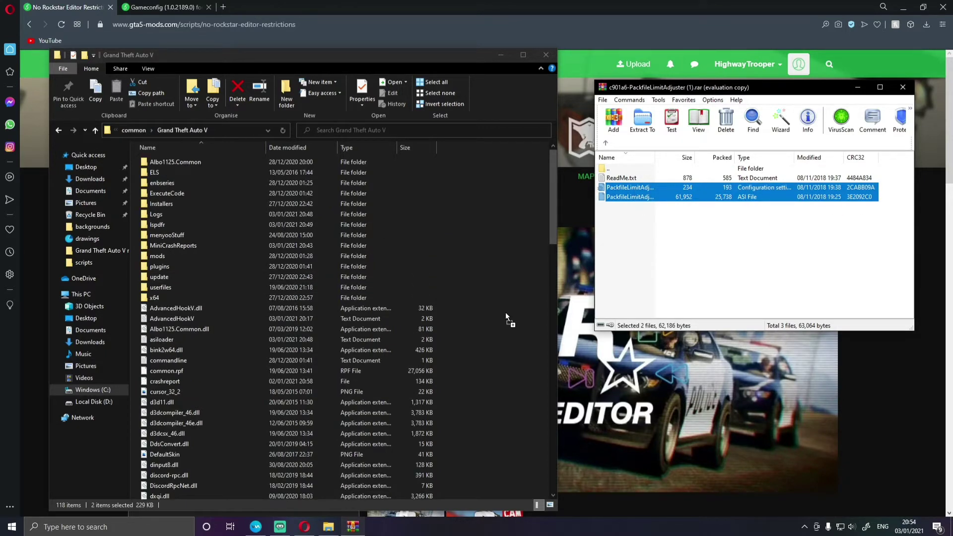
left_click_drag(517, 283, 505, 311)
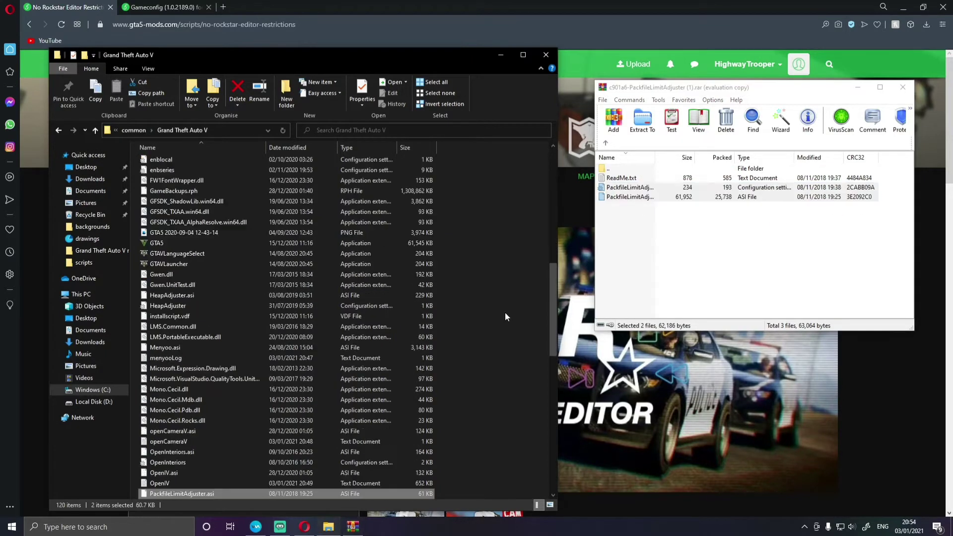
left_click(903, 87)
left_click(501, 55)
Download the Gameconfig for Limitless Vehicles archive and open it
left_click(130, 5)
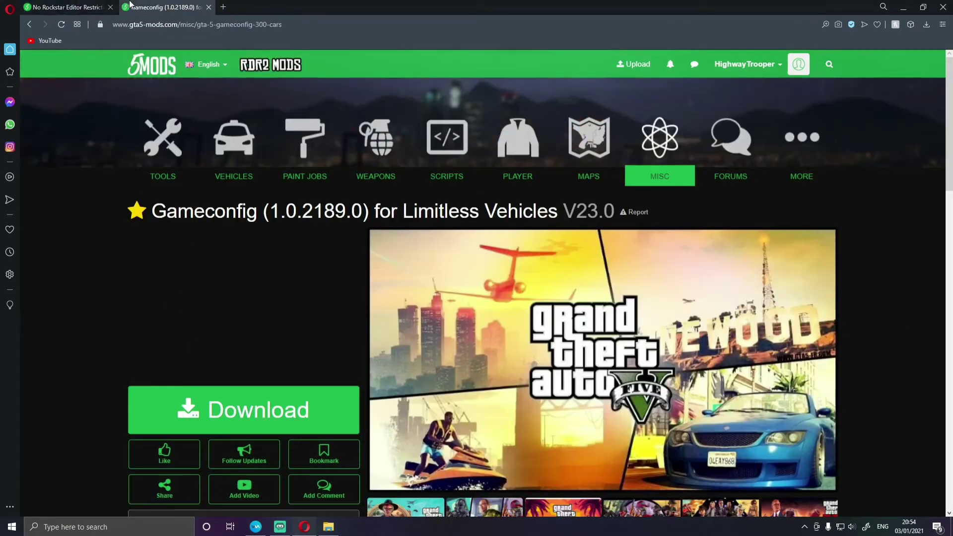
left_click(111, 7)
scroll(334, 298, "down", 3)
left_click(272, 259)
scroll(272, 260, "down", 2)
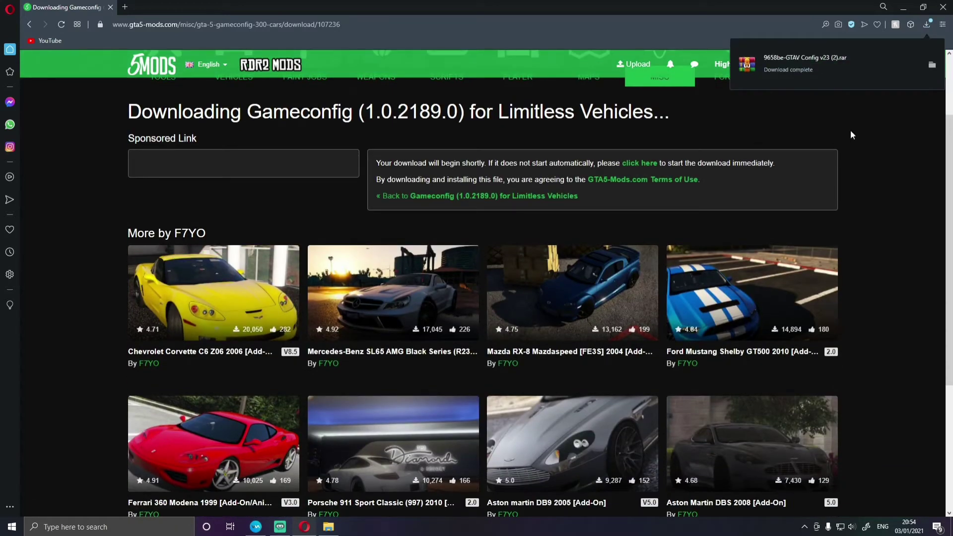
left_click(881, 58)
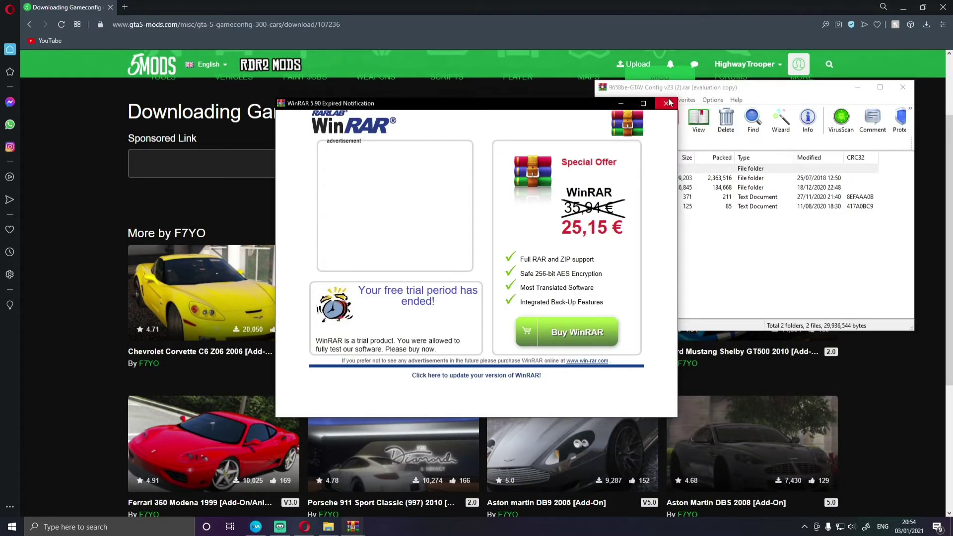
Browse the archive to Gta Config v23 > 0,1x traffic 0,1x peds to reveal gameconfig.xml
left_click(666, 103)
double_click(625, 178)
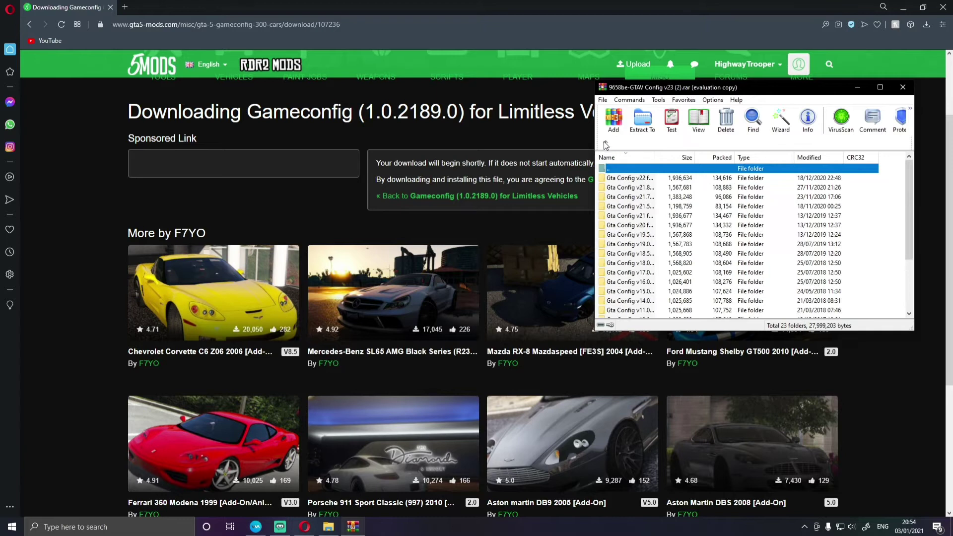
left_click(605, 143)
double_click(622, 187)
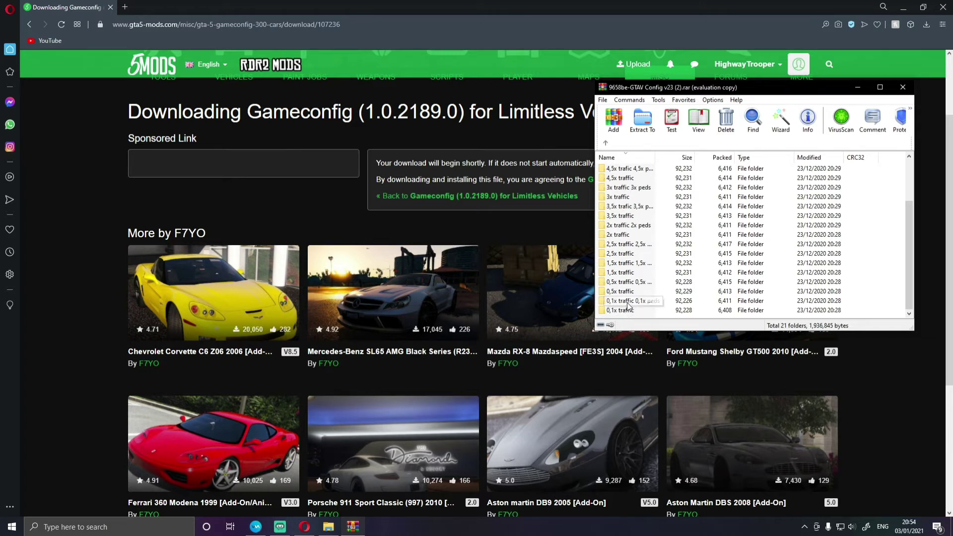
double_click(633, 302)
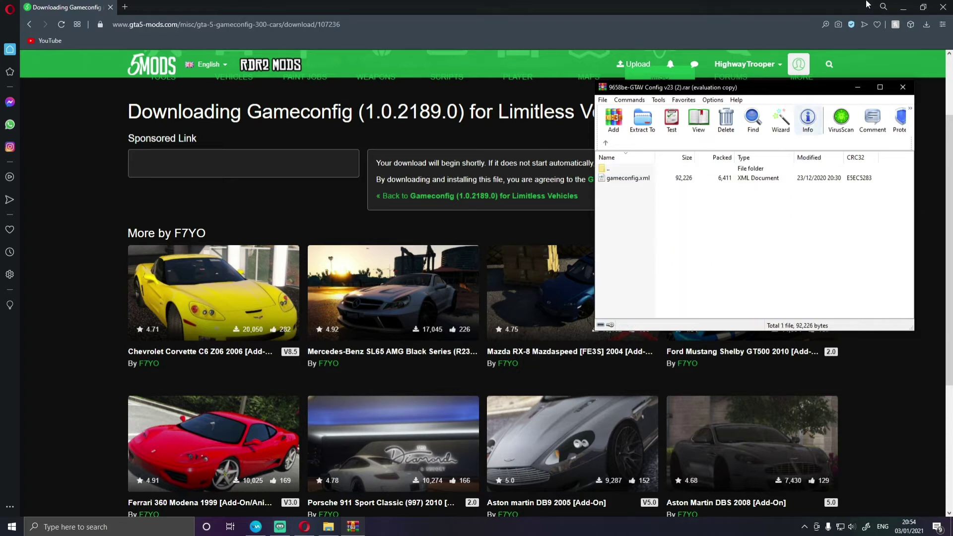
left_click(903, 7)
Launch OpenIV from search 'op' and start it for GTA V on Windows
left_click(112, 527)
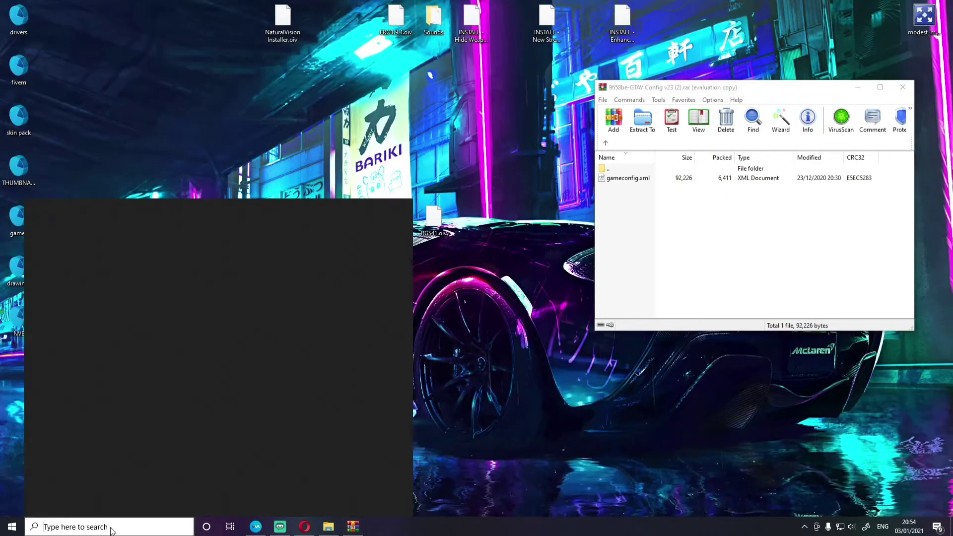
type("op")
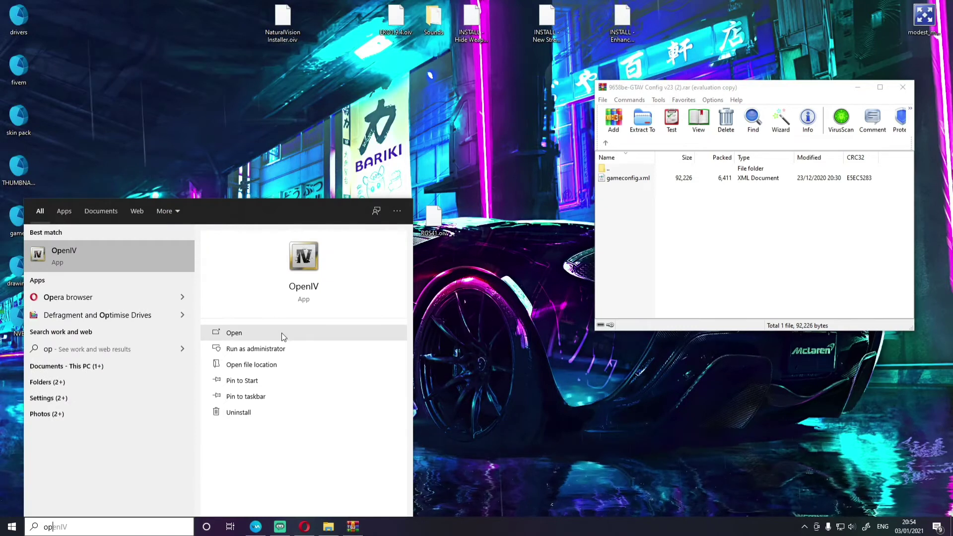
left_click(283, 337)
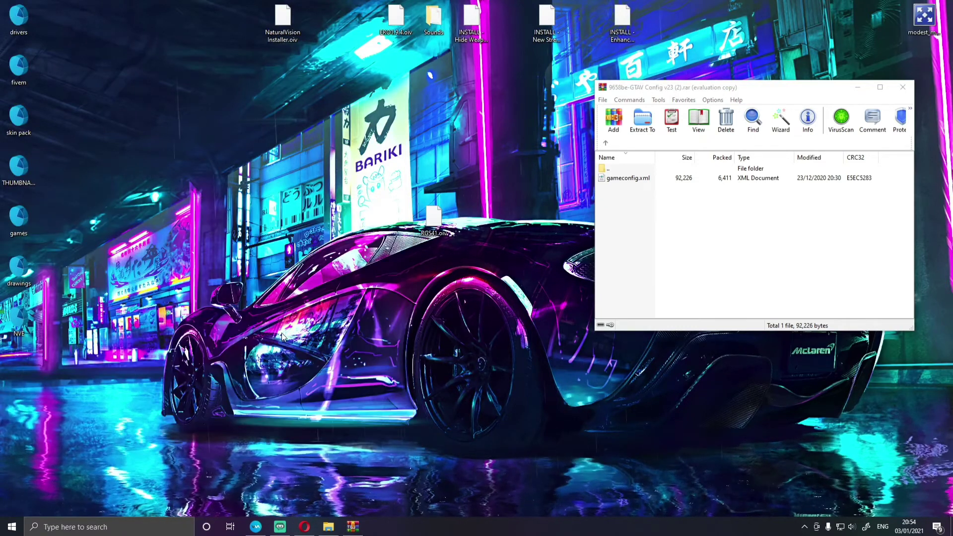
left_click_drag(397, 130, 80, 75)
left_click(108, 223)
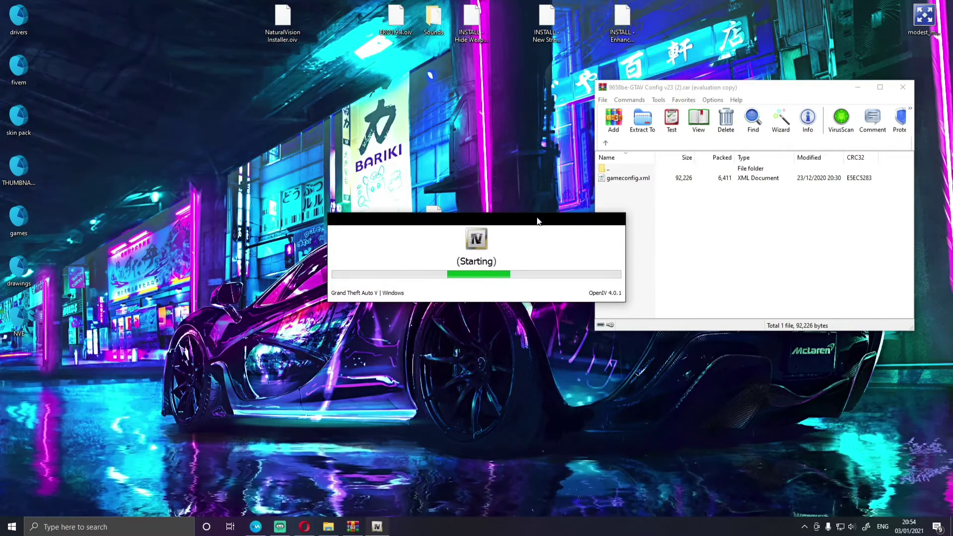
left_click_drag(538, 219, 225, 151)
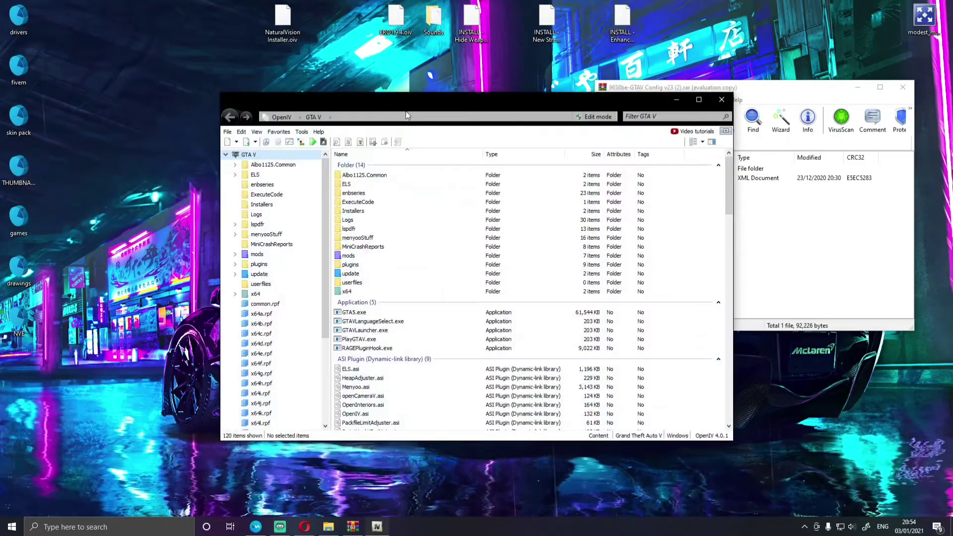
left_click_drag(403, 105, 204, 48)
Browse OpenIV to mods > update > update.rpf > common > data and scroll to gameconfig.xml
double_click(149, 198)
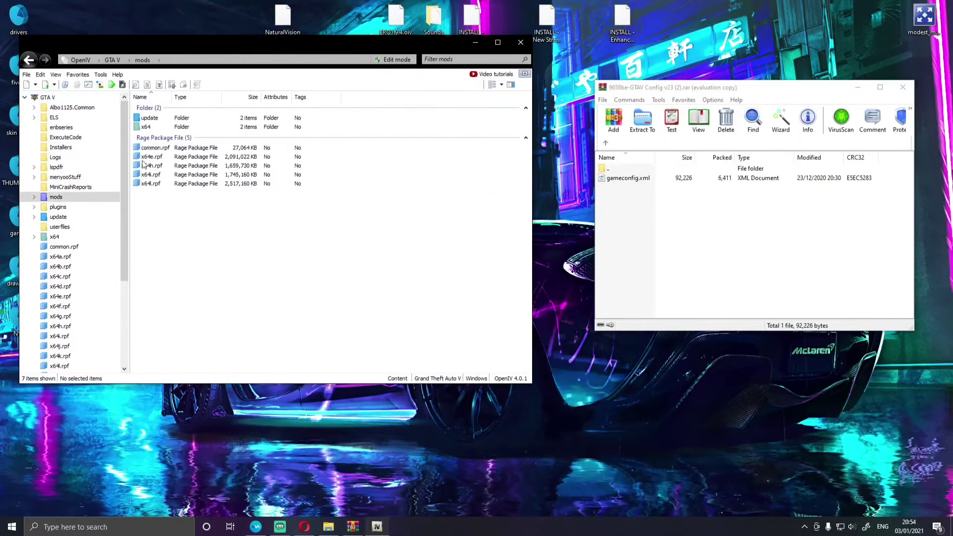
double_click(149, 117)
double_click(147, 138)
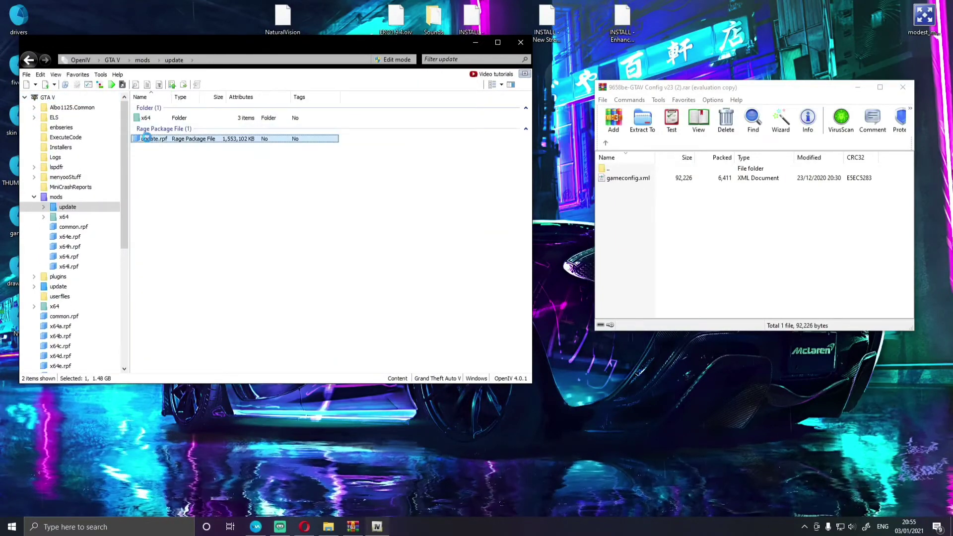
double_click(150, 119)
double_click(151, 121)
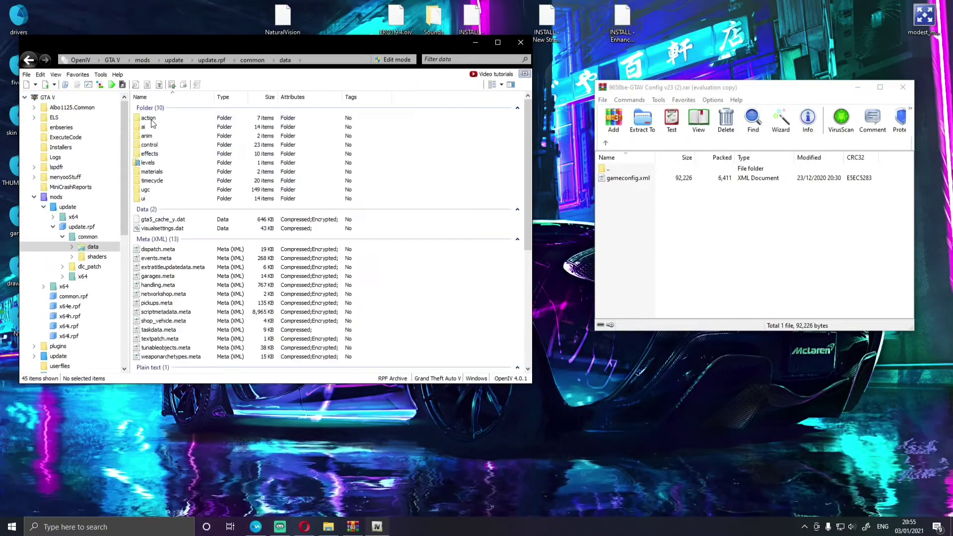
scroll(243, 232, "down", 2)
scroll(243, 233, "down", 4)
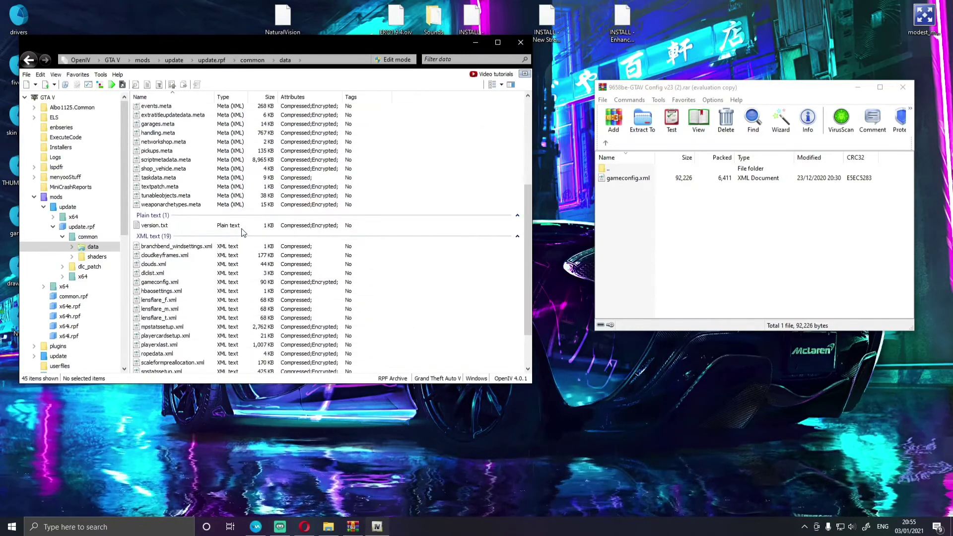
scroll(242, 233, "down", 1)
scroll(242, 233, "down", 1)
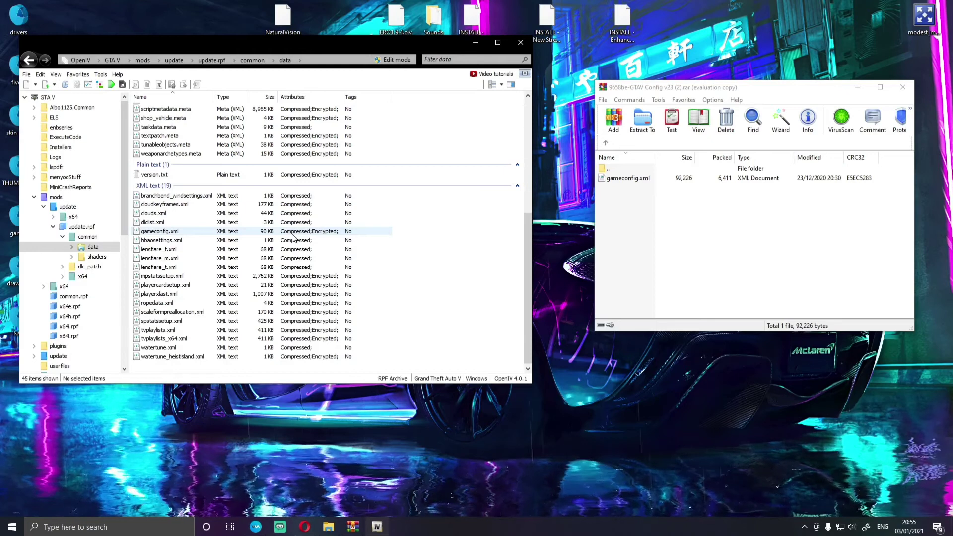
Enable OpenIV Edit mode and check installed plugins in the ASI Manager
left_click(403, 64)
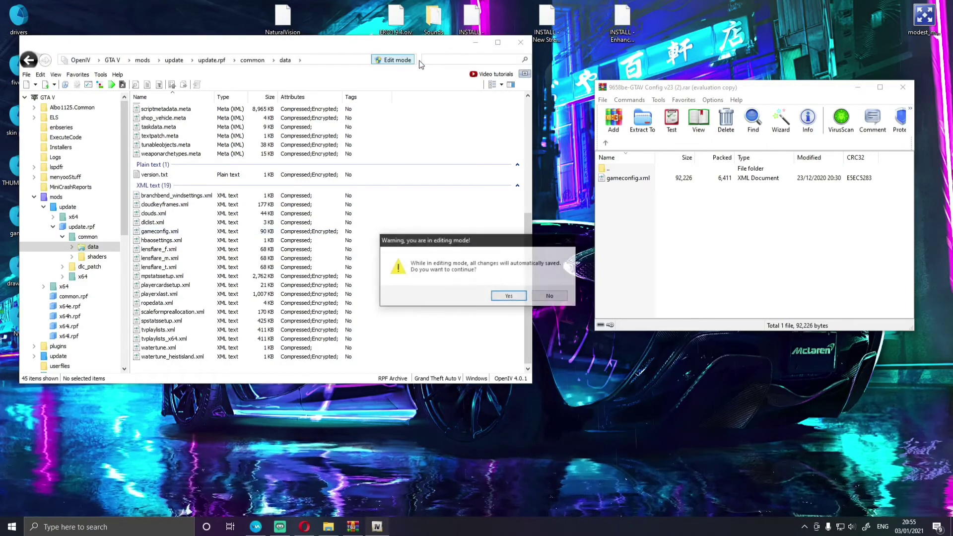
left_click(510, 298)
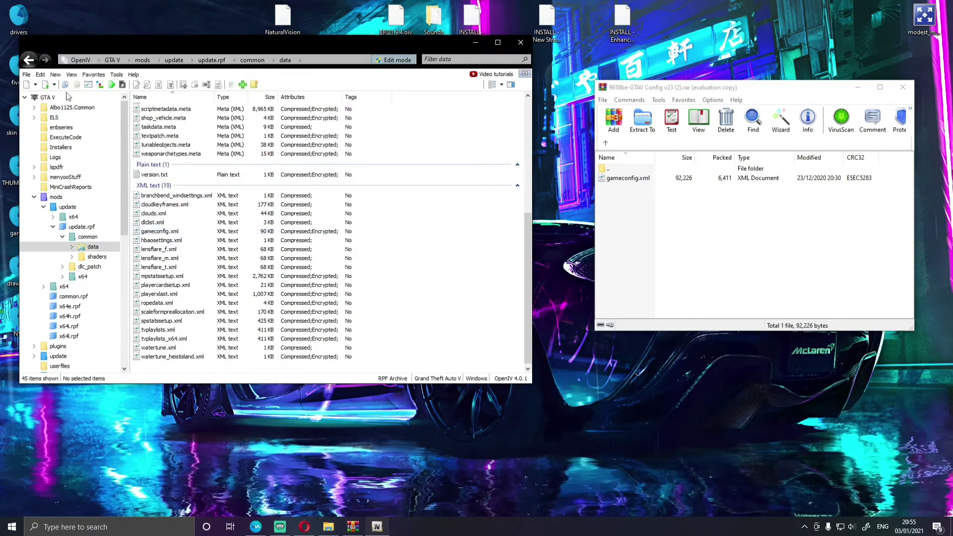
left_click(118, 76)
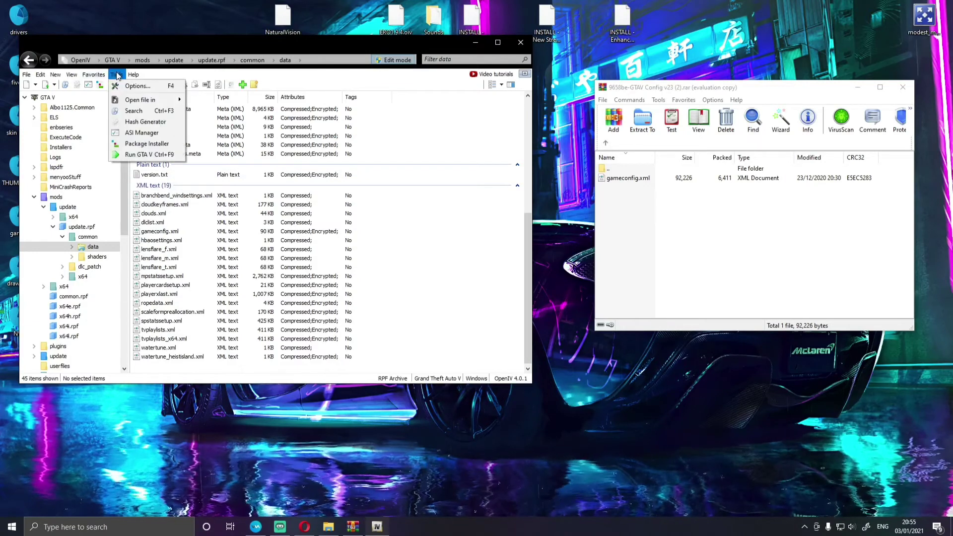
left_click(164, 122)
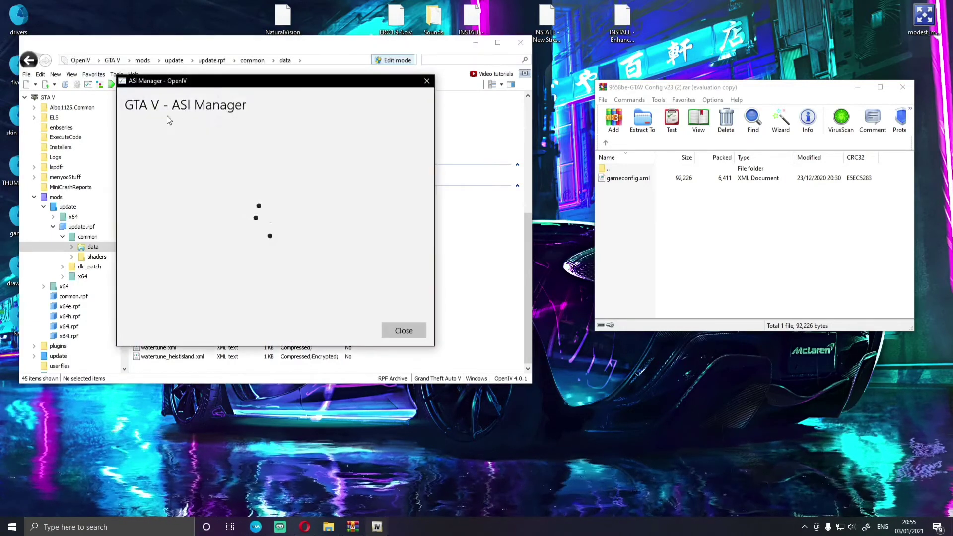
left_click(404, 330)
Replace update.rpf's gameconfig.xml with the Limitless Vehicles copy dragged from WinRAR
left_click_drag(628, 178, 614, 195)
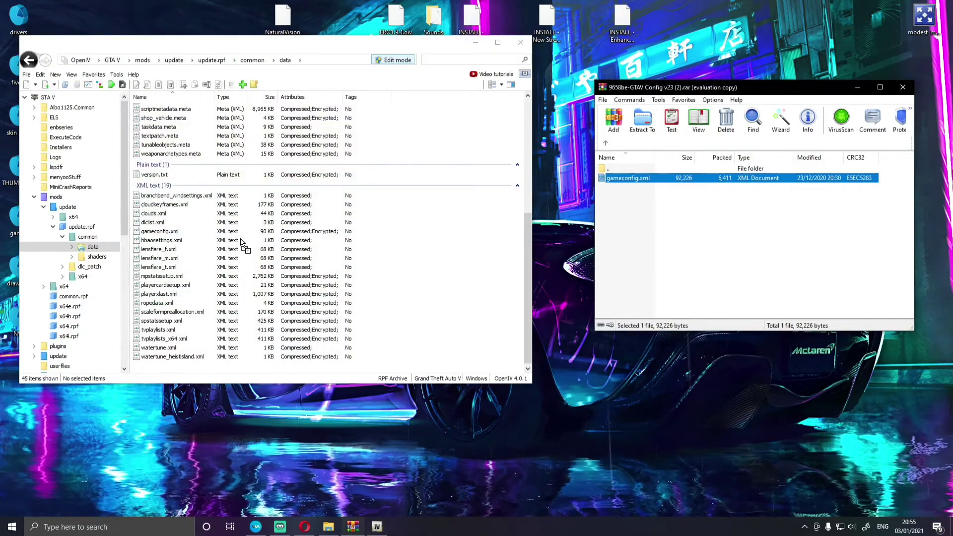
left_click_drag(241, 242, 241, 242)
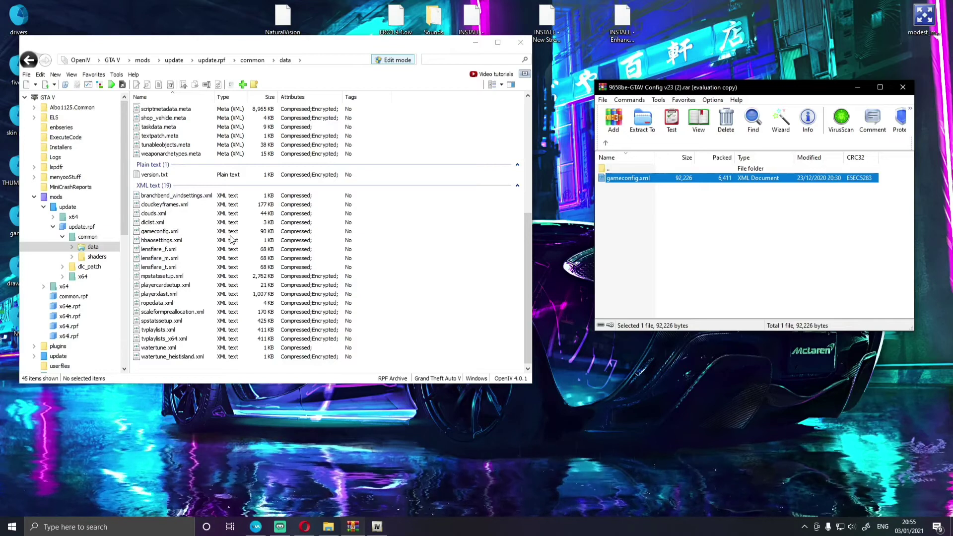
left_click(139, 527)
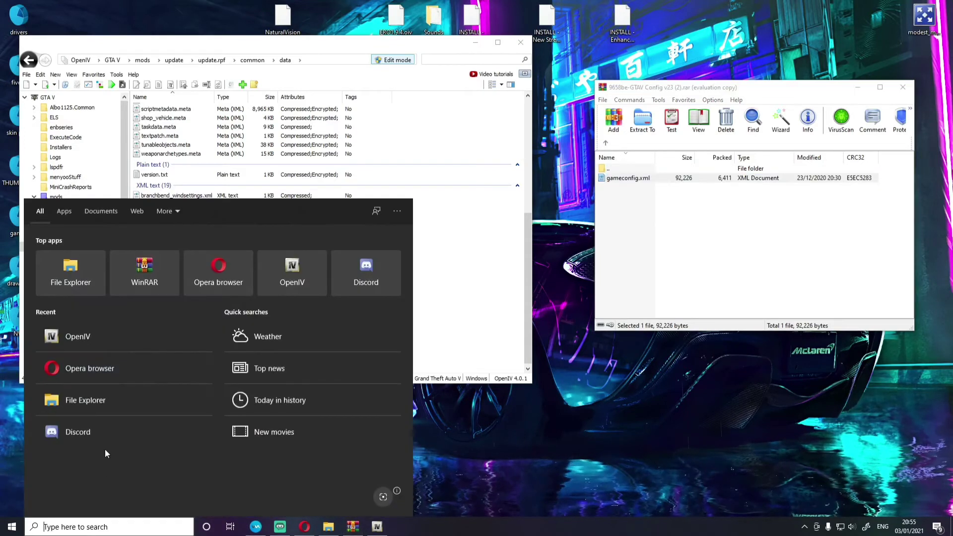
type("v")
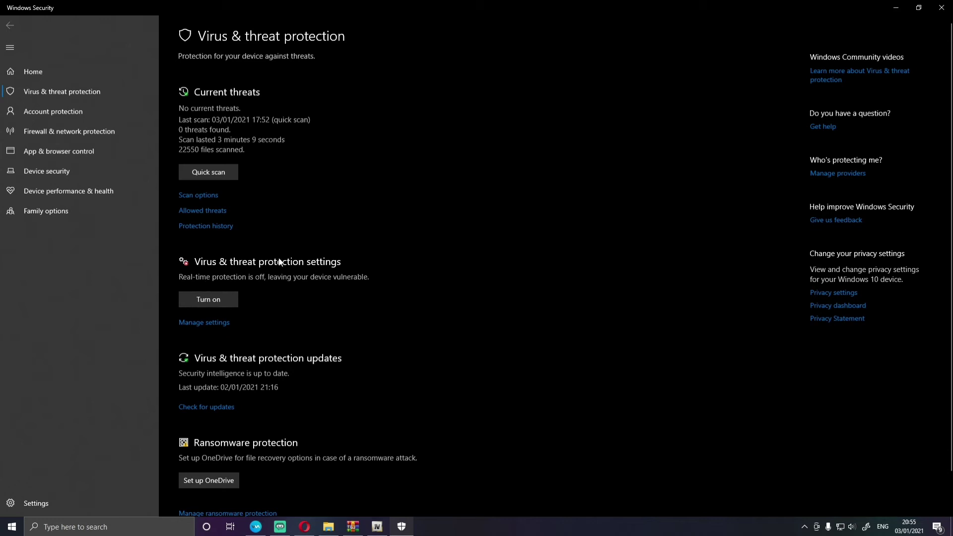
left_click(941, 7)
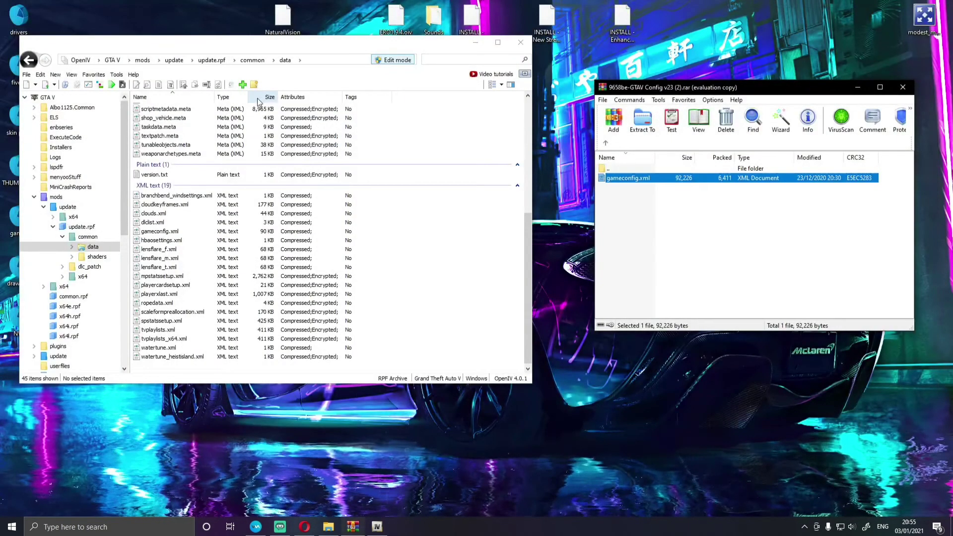
scroll(299, 201, "up", 5)
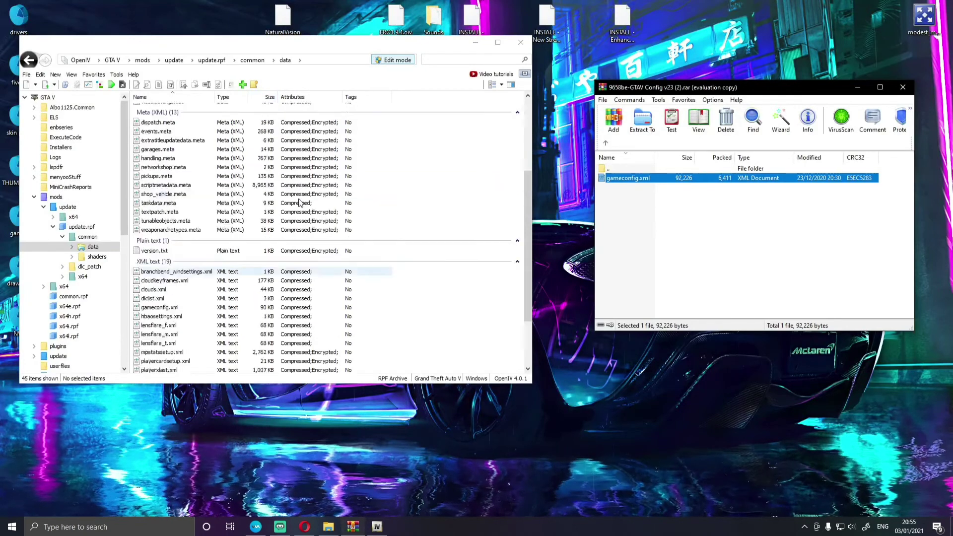